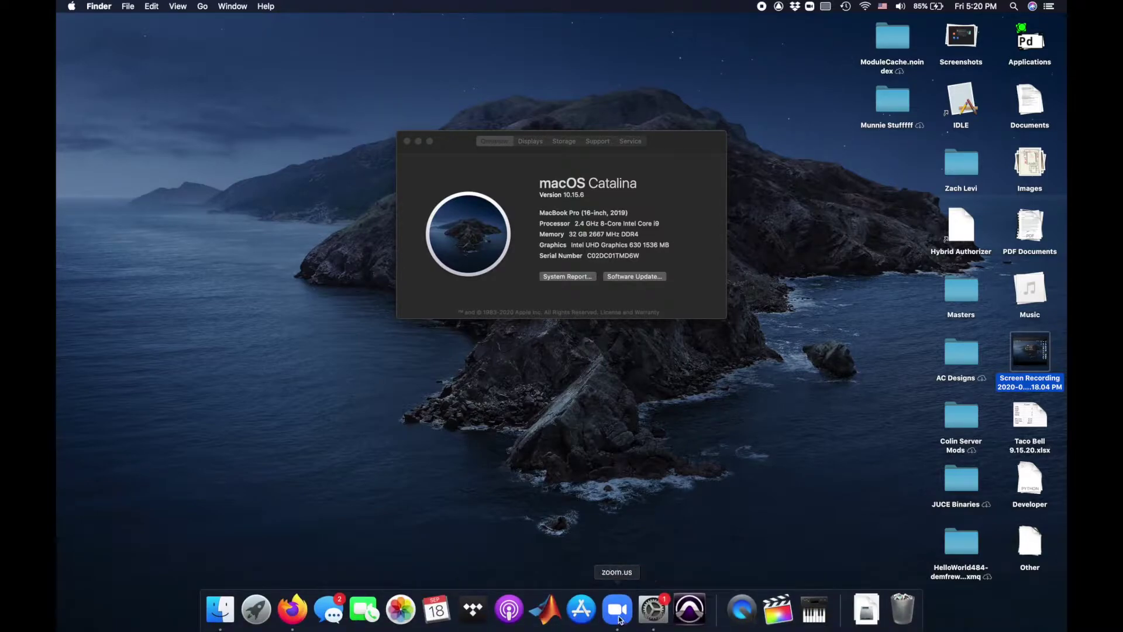
- Launch Zoom and choose Share Screen to reach the sharing key or meeting ID prompt
left_click(620, 619)
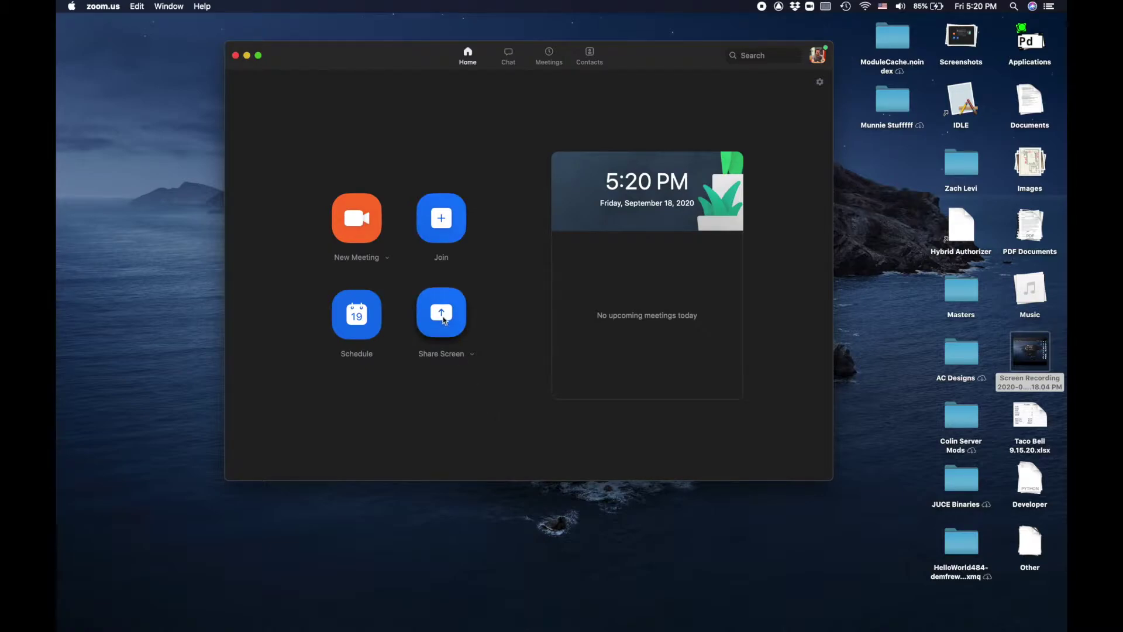
left_click(443, 319)
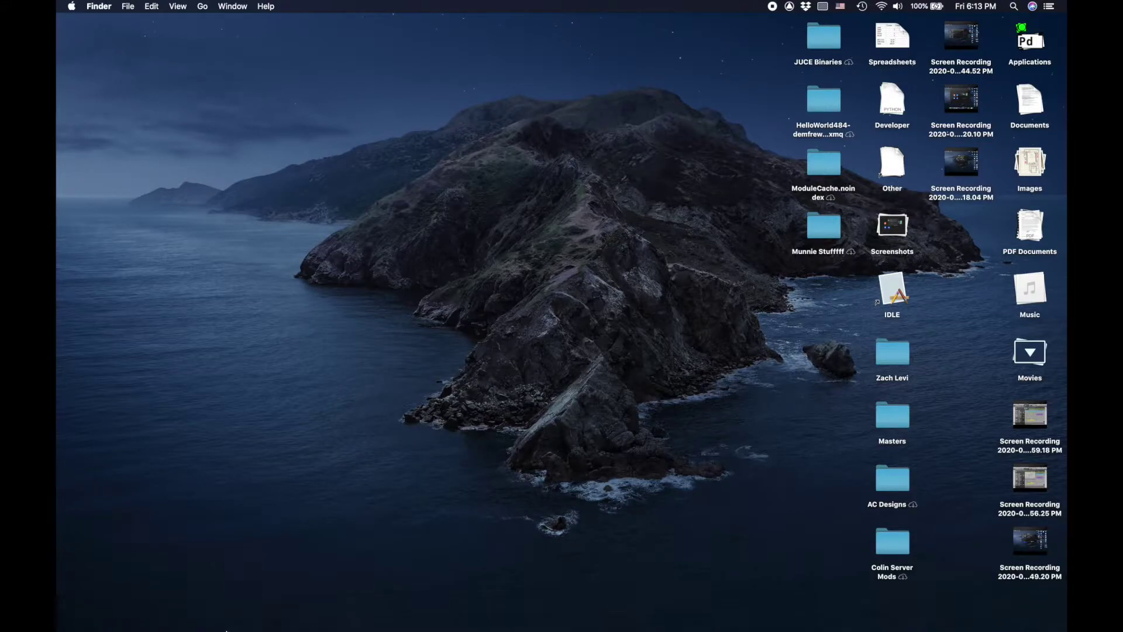
- Find Audio MIDI Setup in Applications > Utilities in a new Finder window
left_click(218, 607)
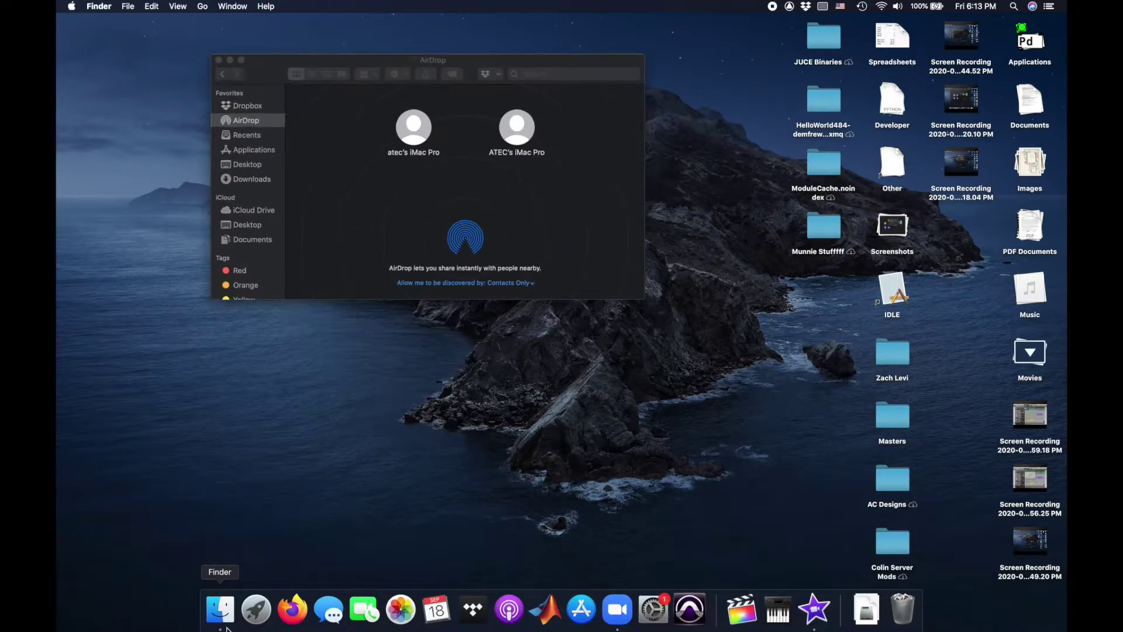
left_click(264, 151)
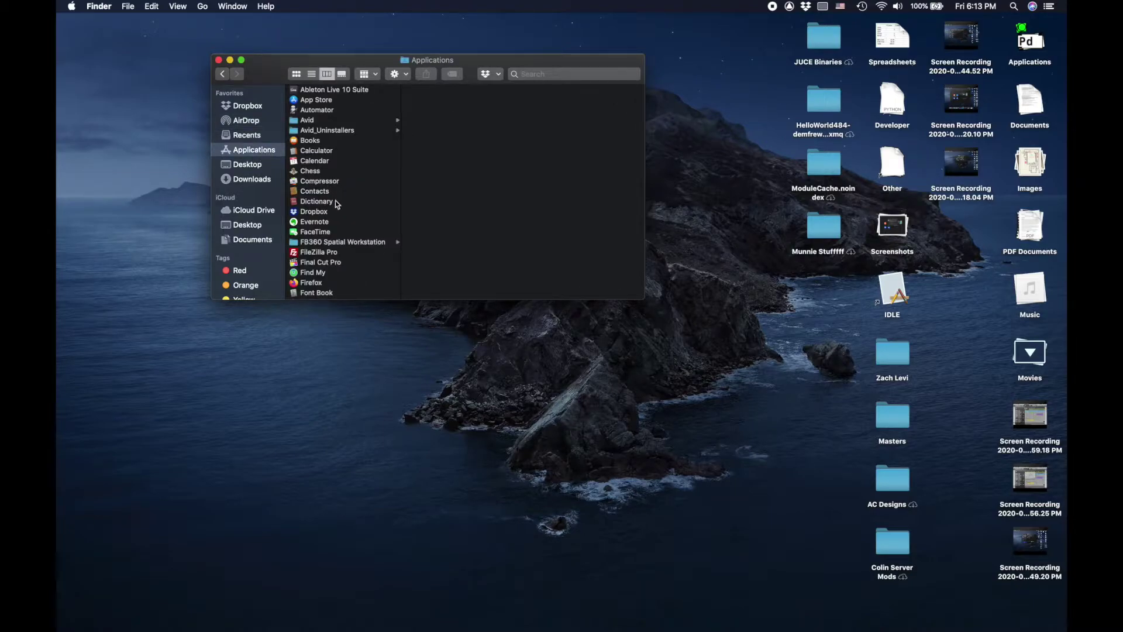
scroll(337, 205, "down", 10)
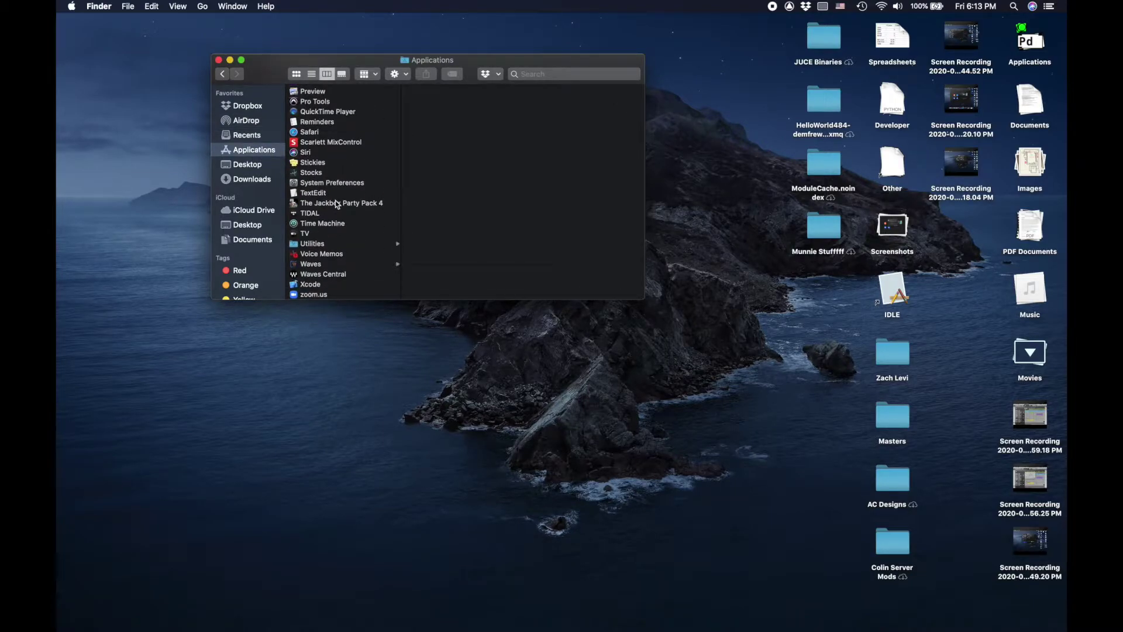
left_click(338, 246)
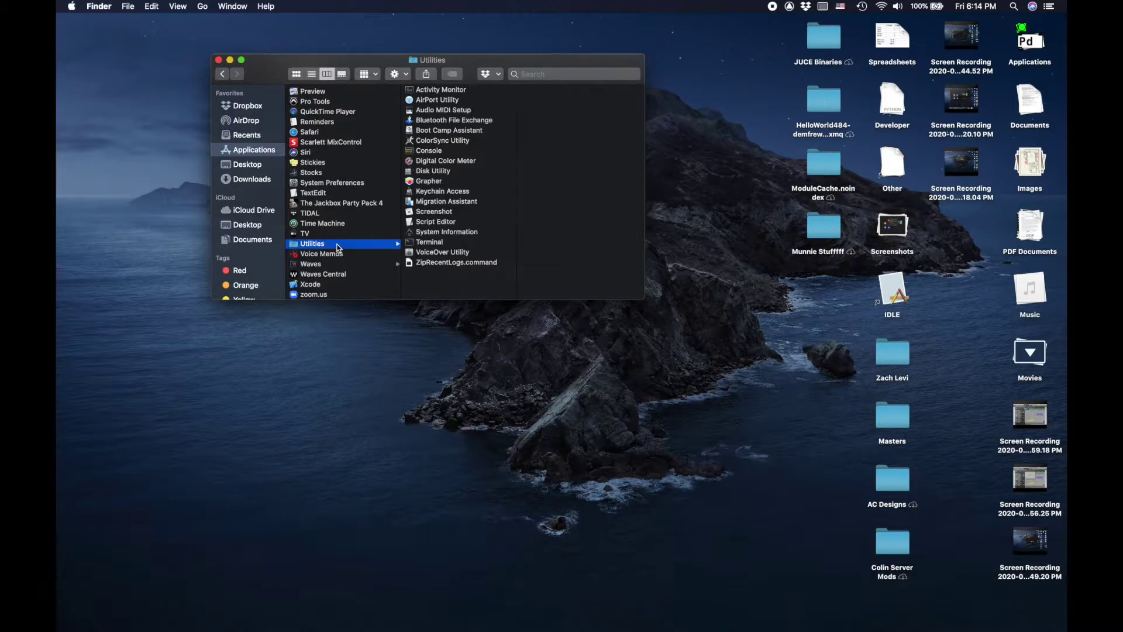
left_click(475, 110)
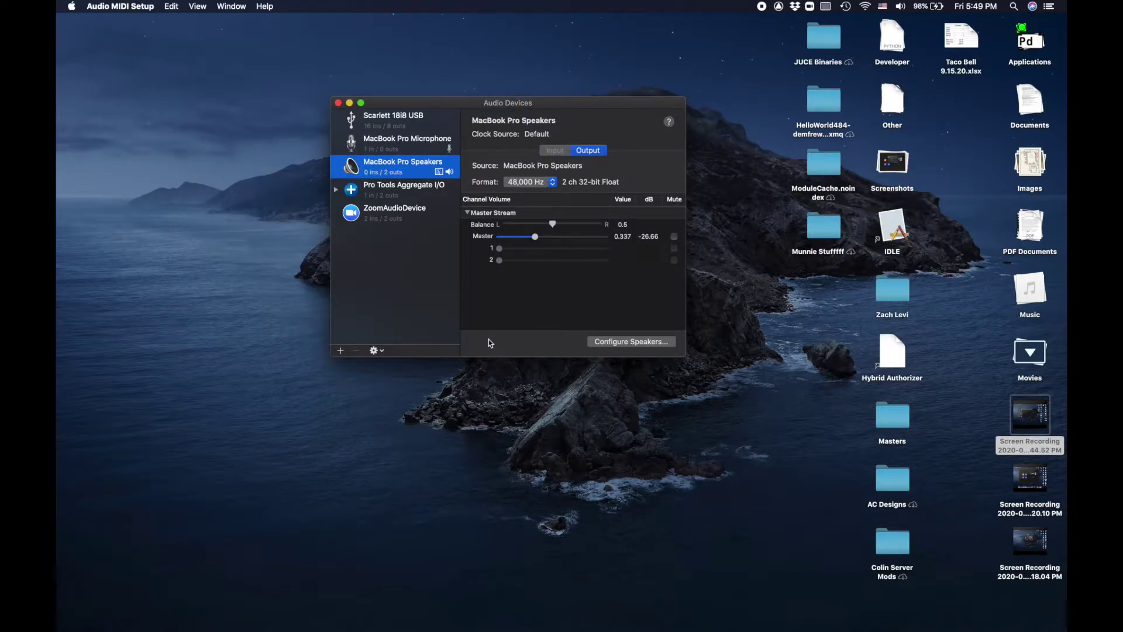
- Add an aggregate device in Audio MIDI Setup and name it 'Pro Tools Zoom'
left_click(341, 355)
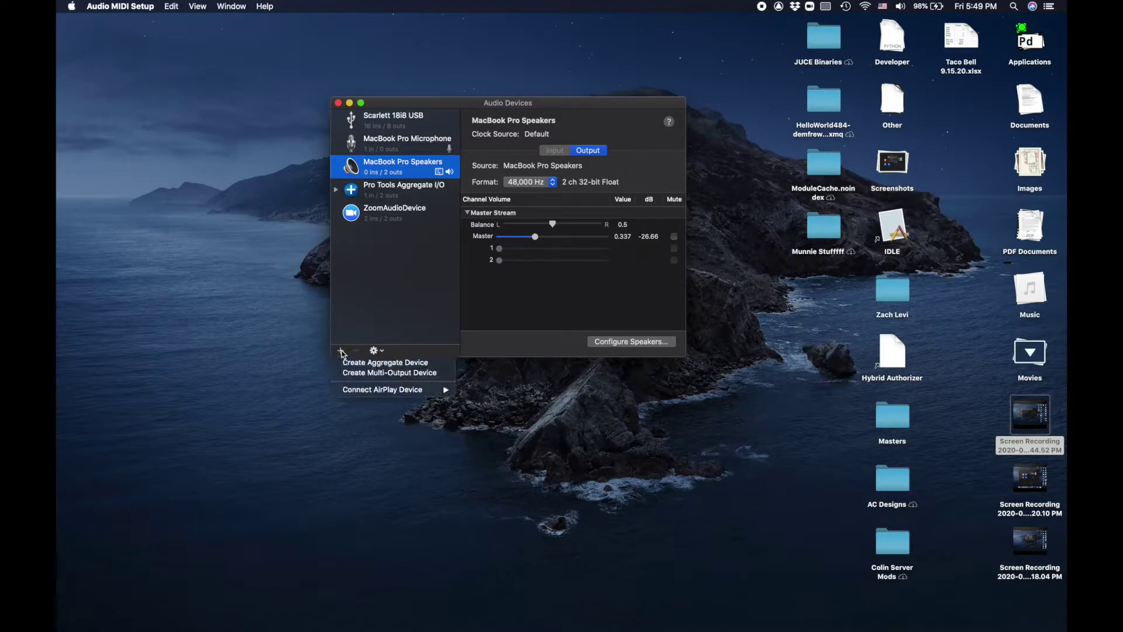
left_click(396, 362)
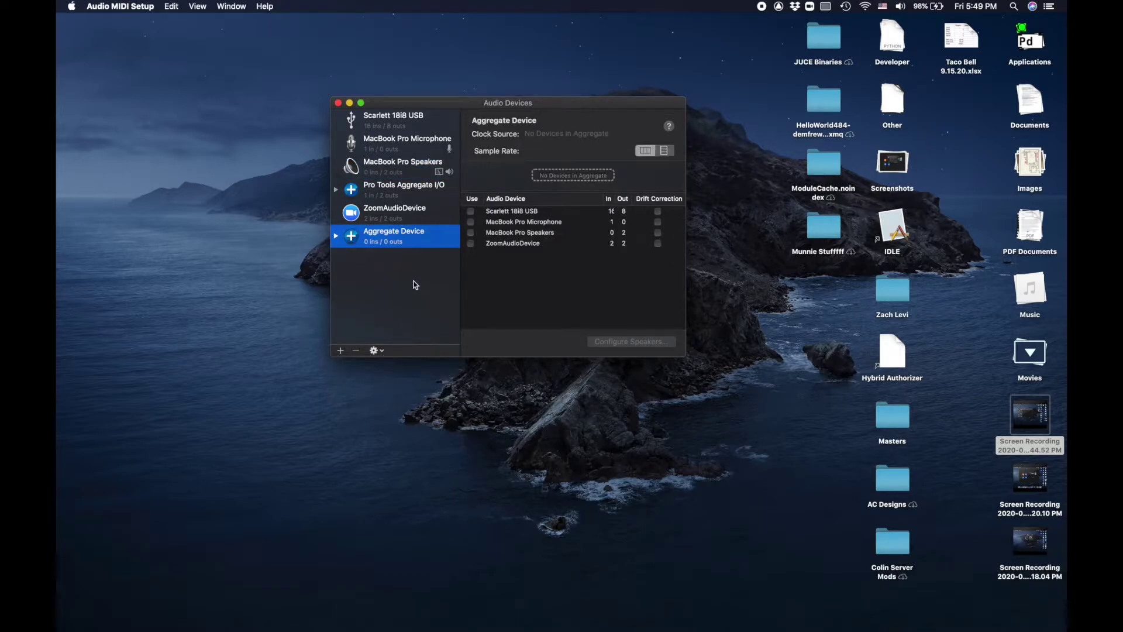
double_click(424, 233)
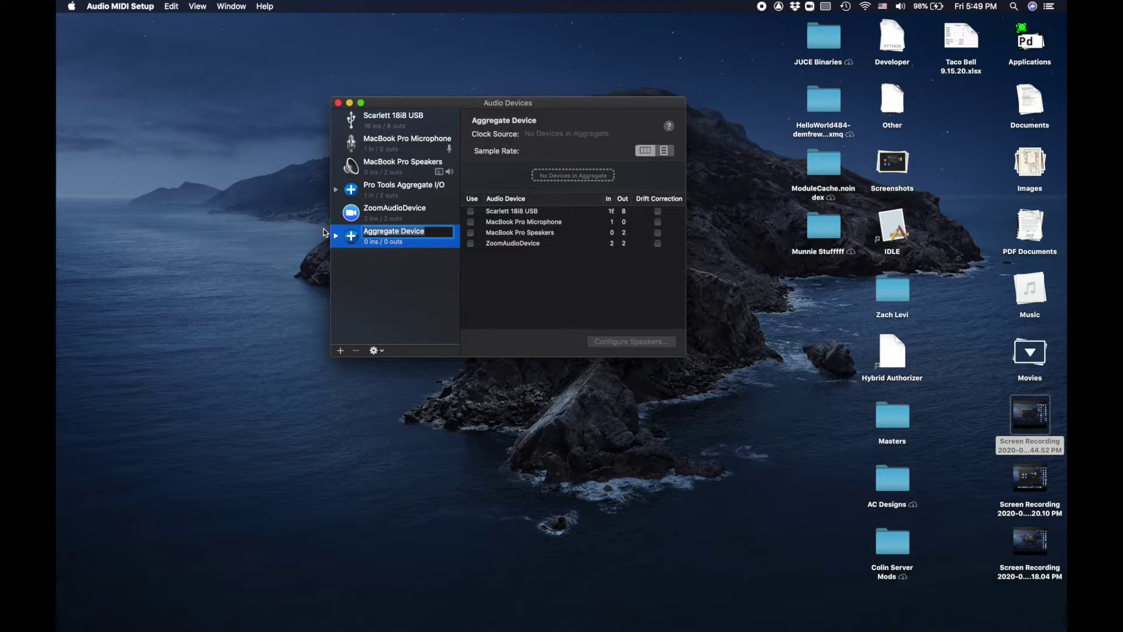
type("Pro Tools Zoom")
key("Return")
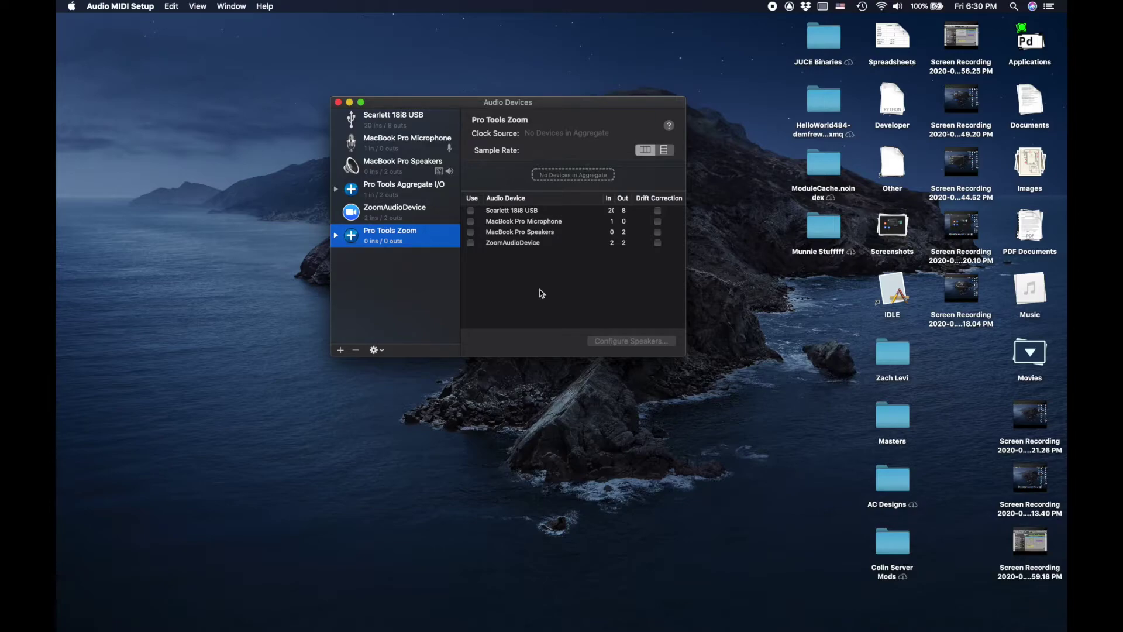
- Tick Use for Scarlett 18i8 USB and ZoomAudioDevice, giving 22 ins and 10 outs
left_click(470, 211)
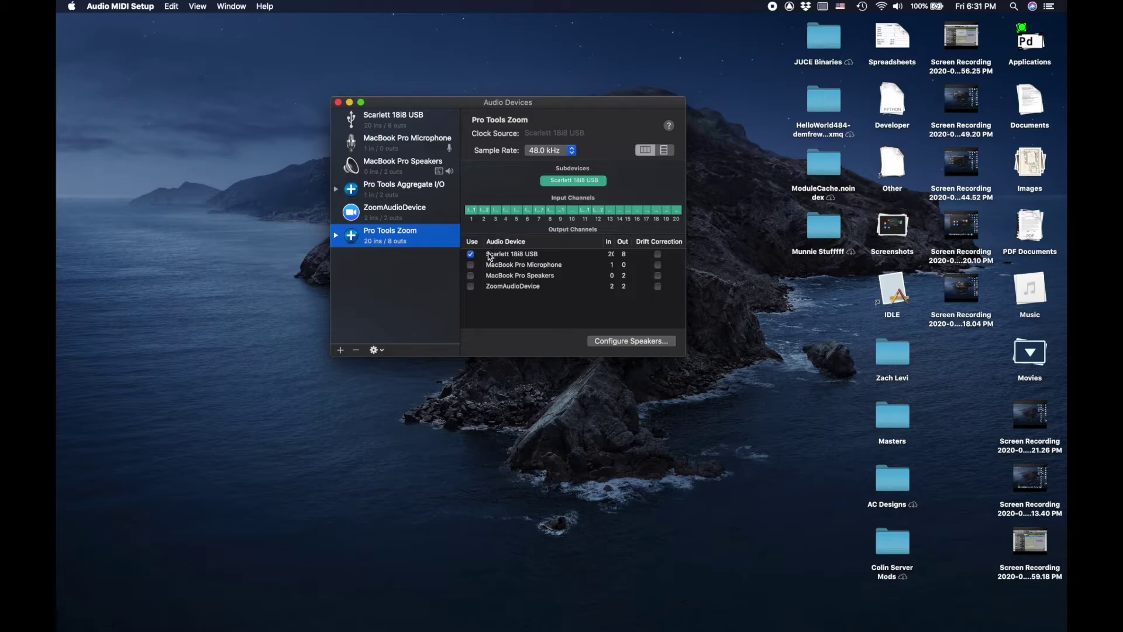
left_click(471, 288)
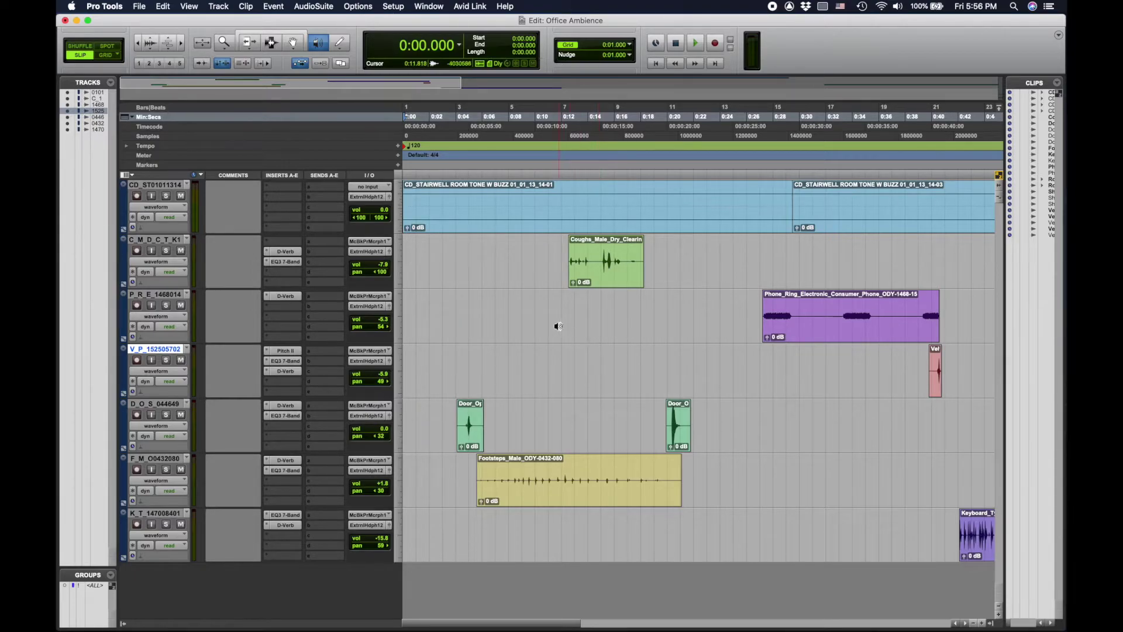
- Set the Playback Engine to Pro Tools Zoom, reopening the session without a session notes report
left_click(396, 7)
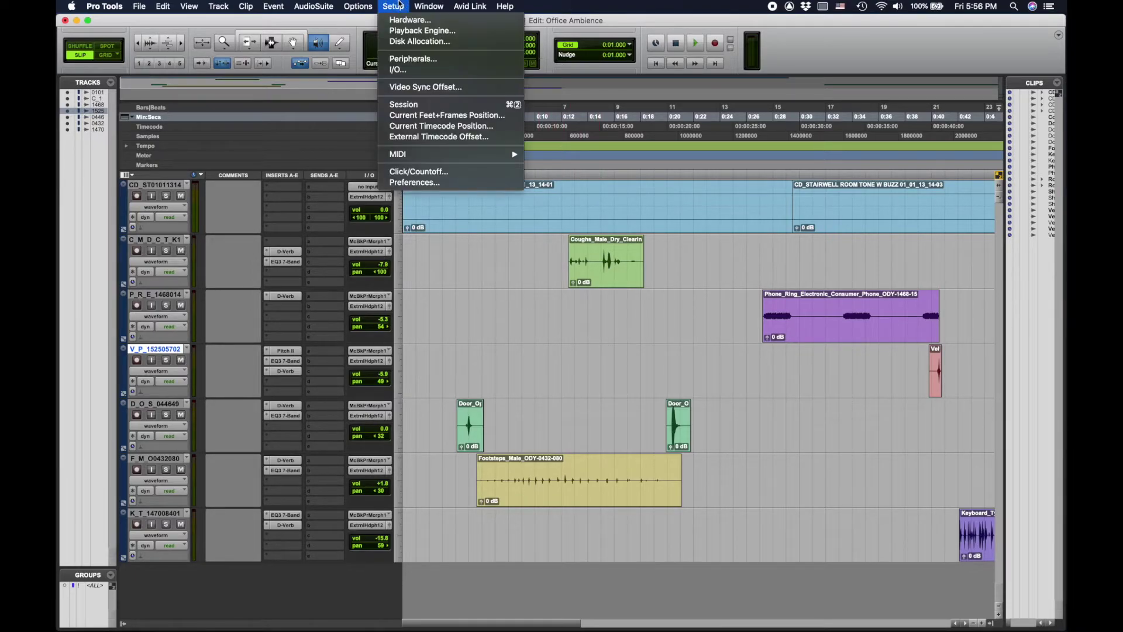
left_click(406, 32)
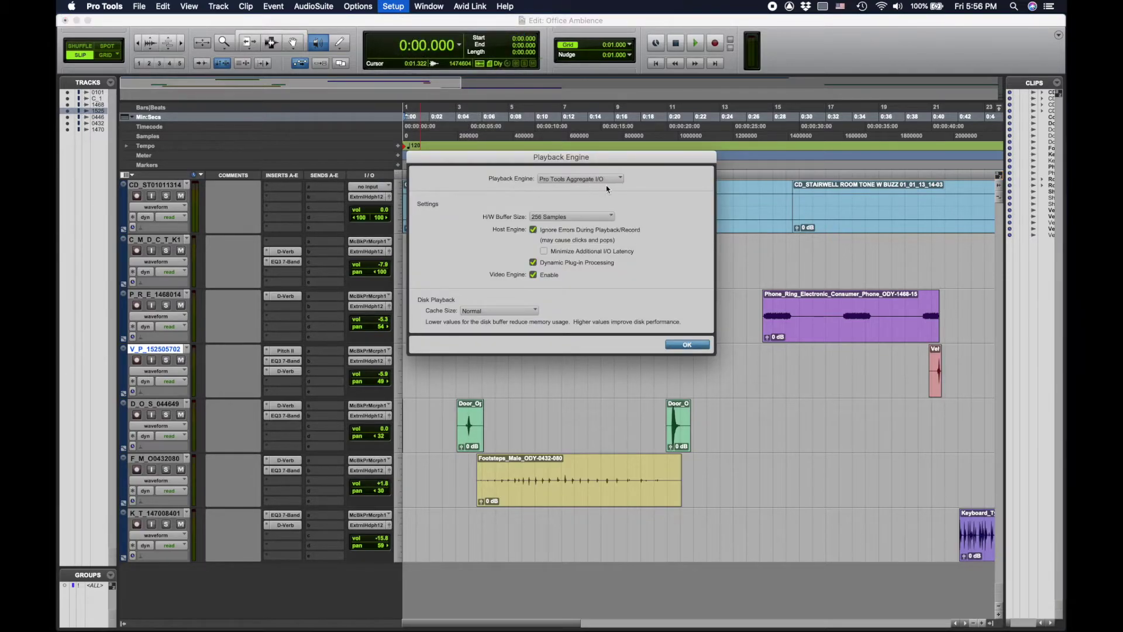
left_click(620, 180)
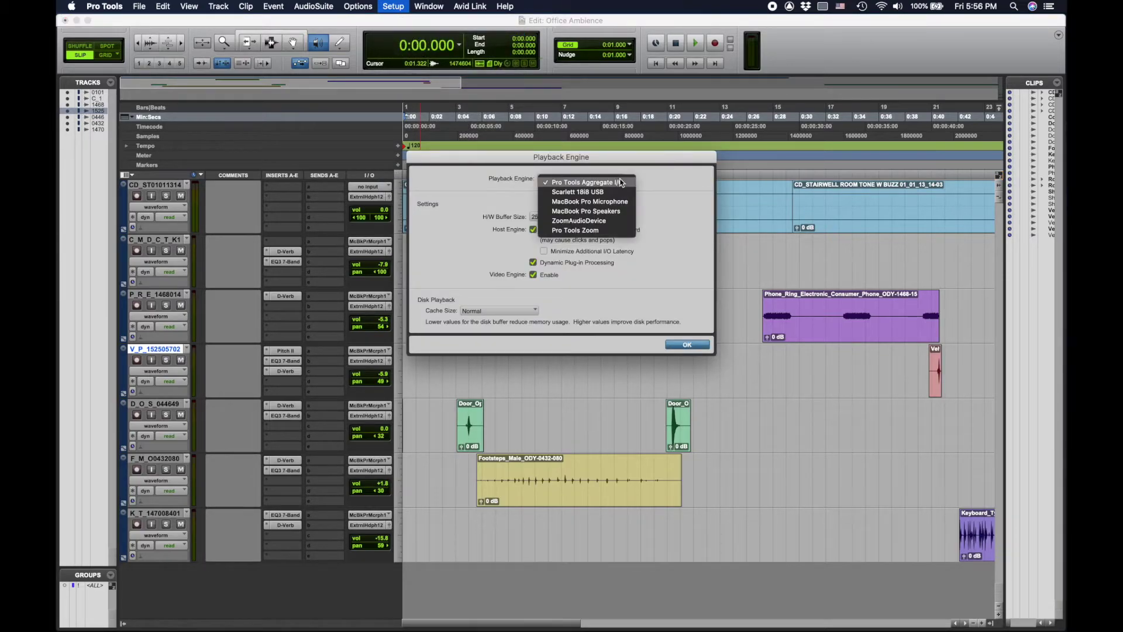
left_click(604, 233)
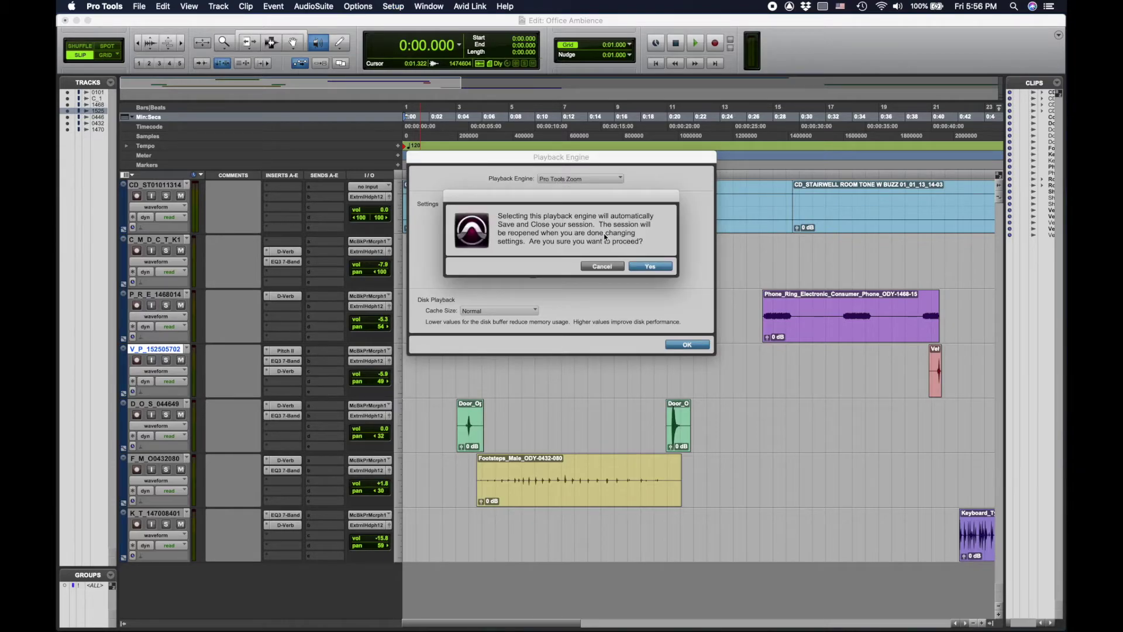
left_click(650, 267)
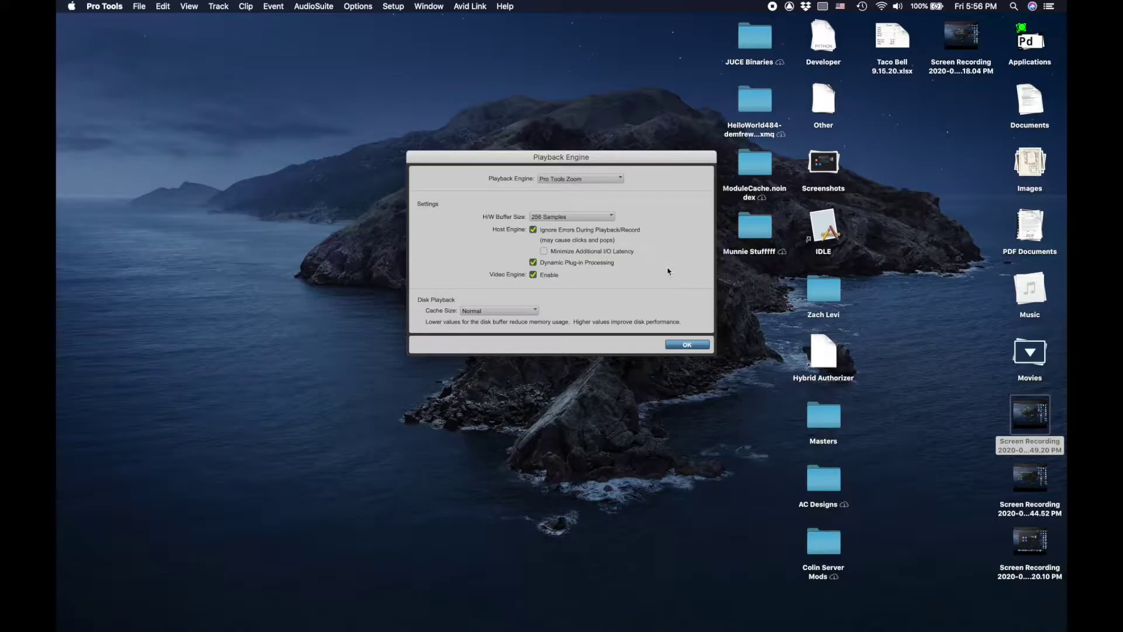
left_click(682, 346)
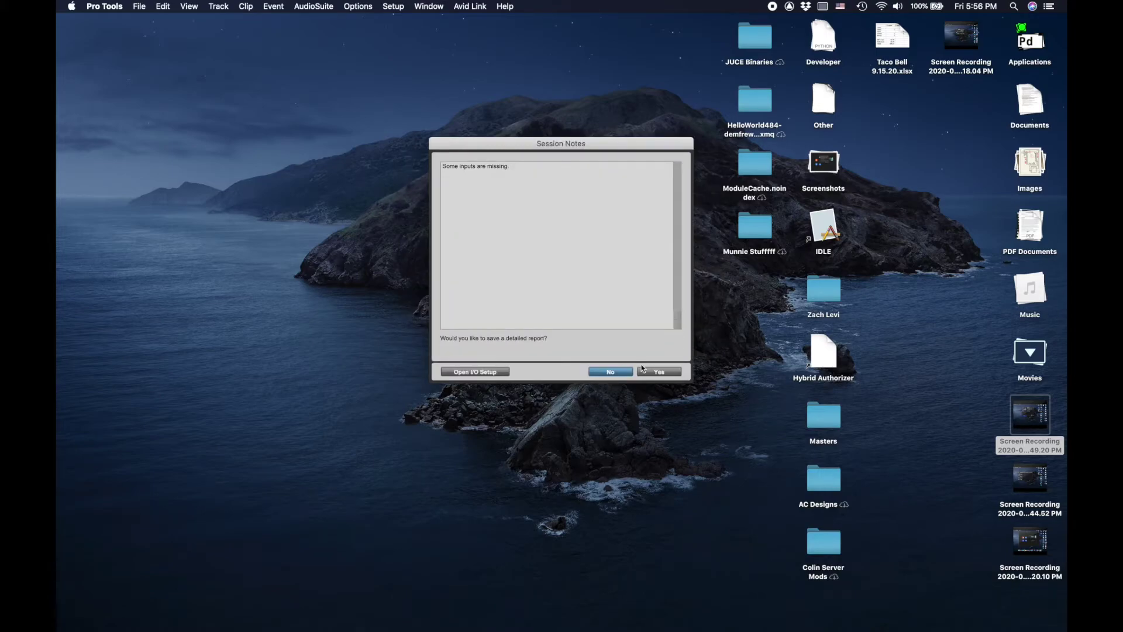
left_click(611, 372)
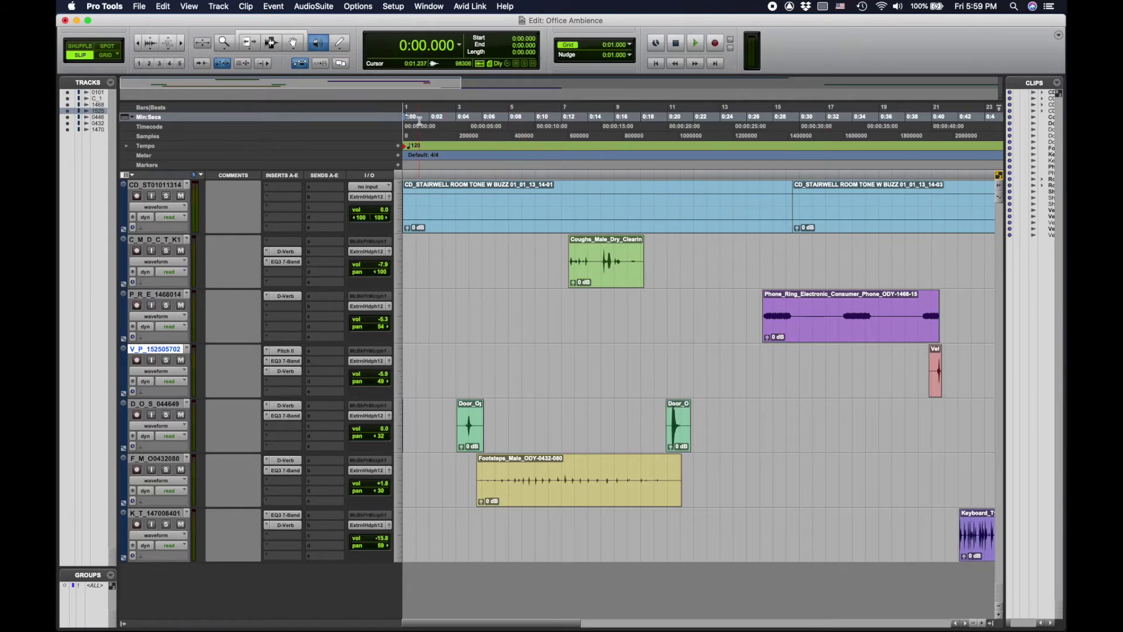
- Restore the default output paths in I/O Setup
left_click(394, 6)
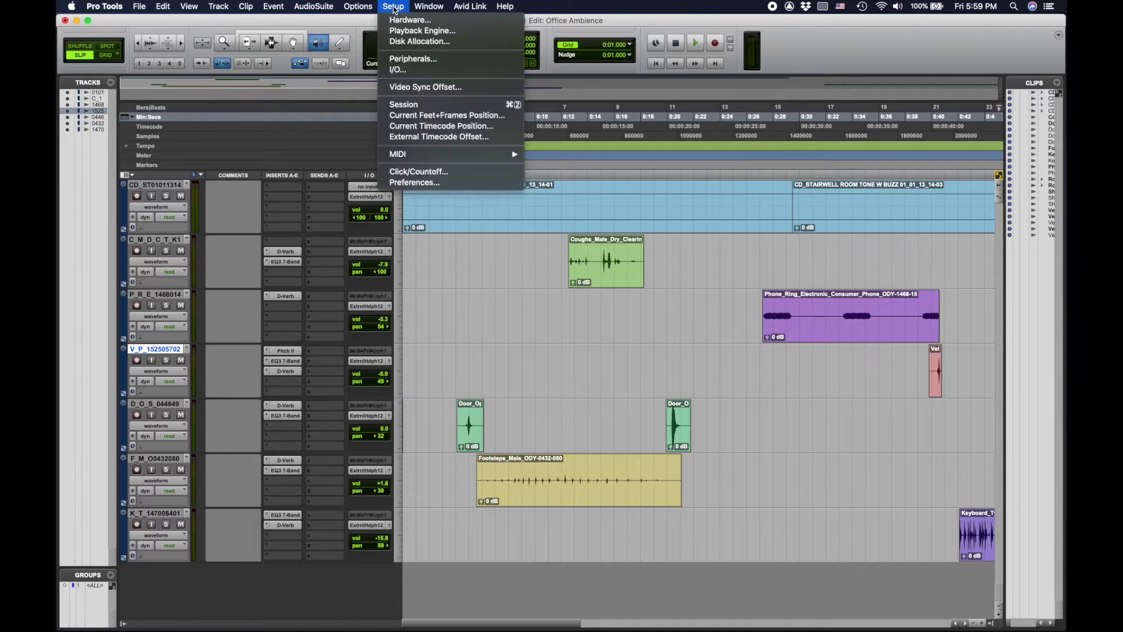
left_click(413, 71)
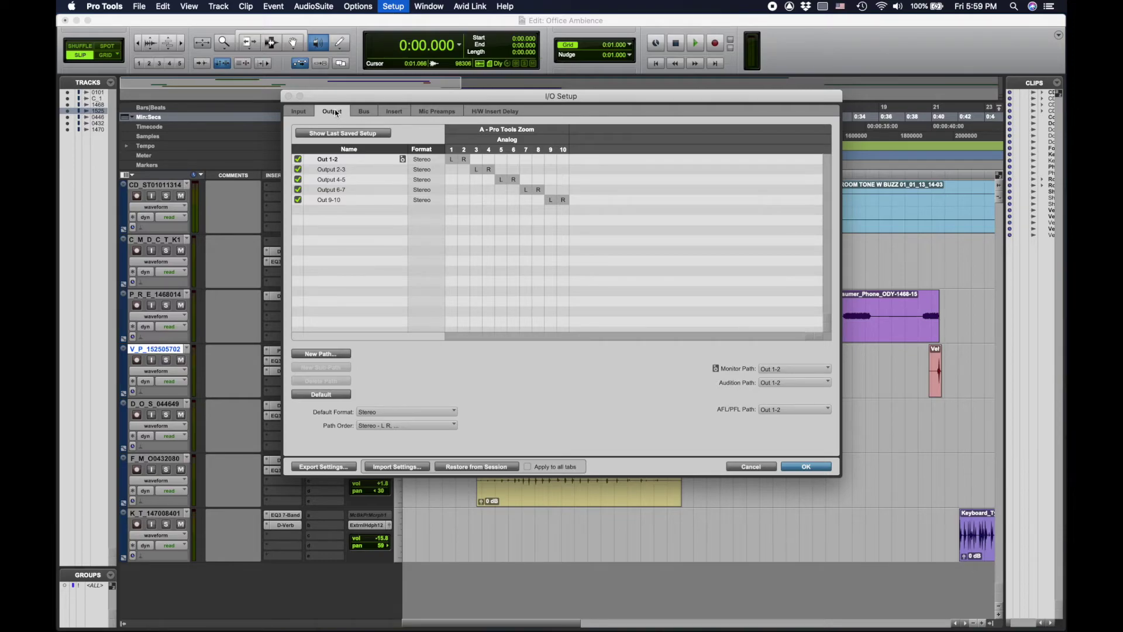
left_click(331, 396)
- Rename the Out 9-10 output path to 'Zoom'
double_click(331, 199)
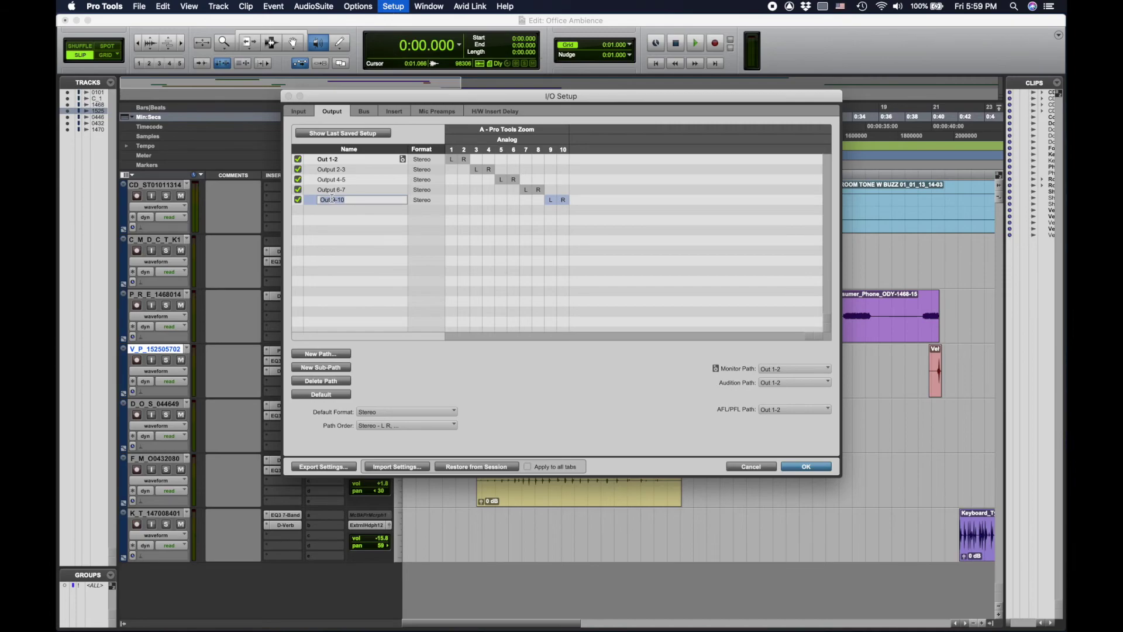
type("Zoom")
key("Return")
- Apply the I/O Setup changes and set all tracks' output to Zoom (Stereo)
left_click(805, 466)
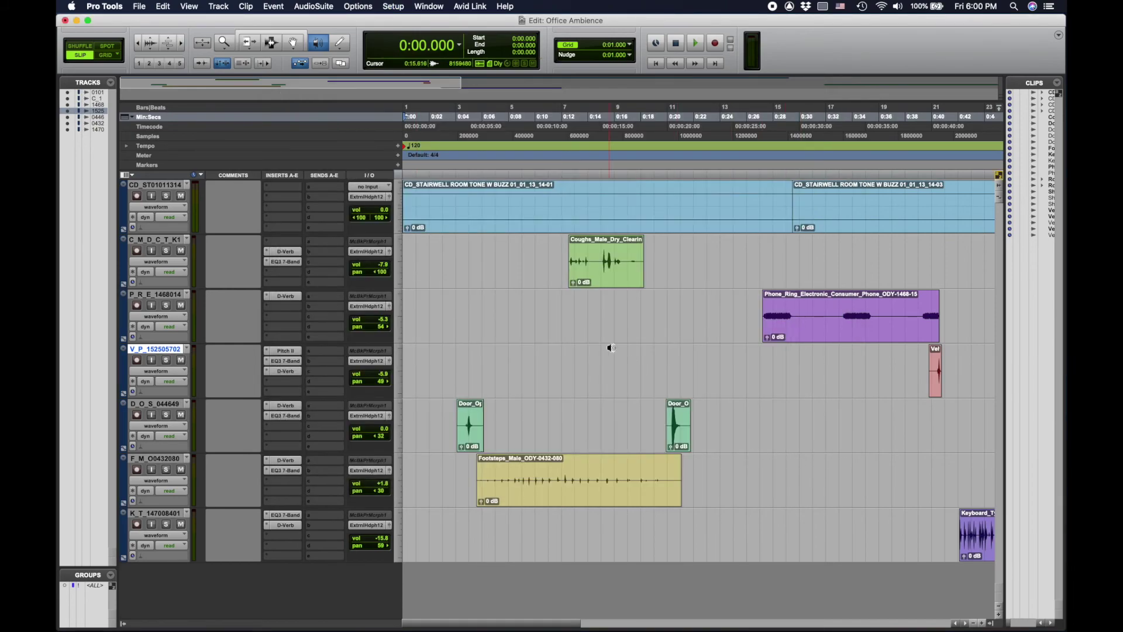
left_click(371, 197)
mouse_move(397, 198)
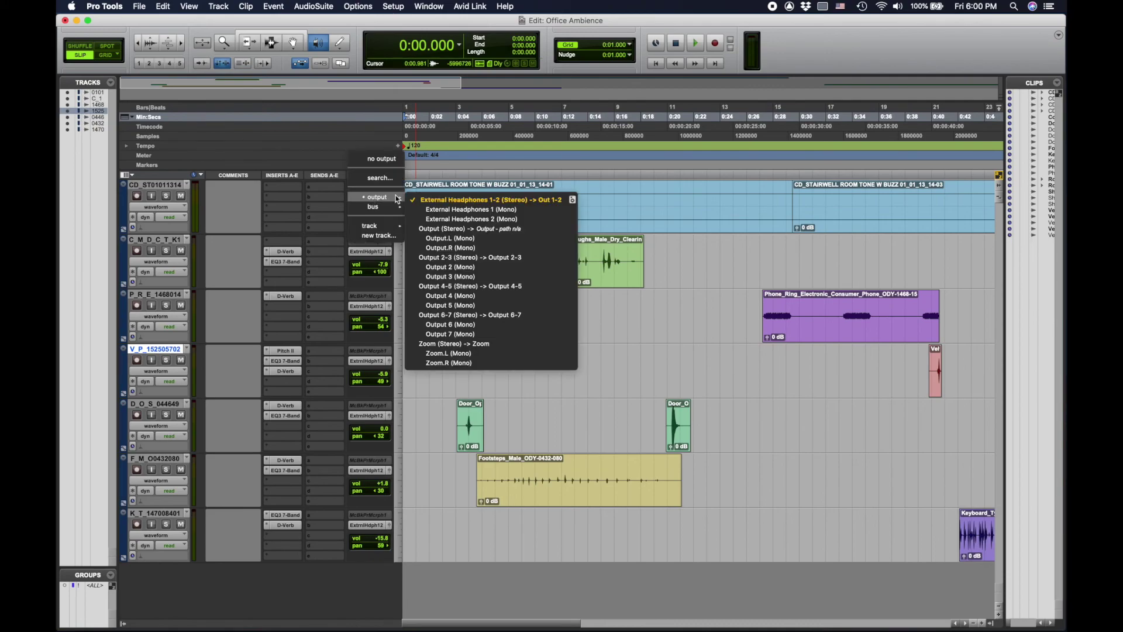
left_click(456, 348)
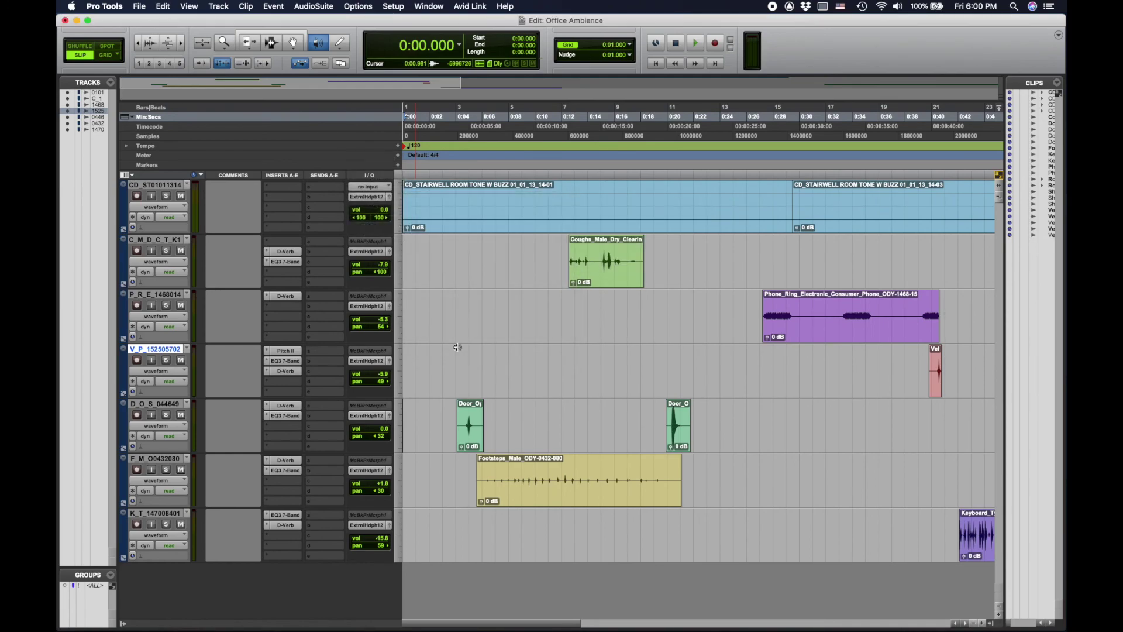